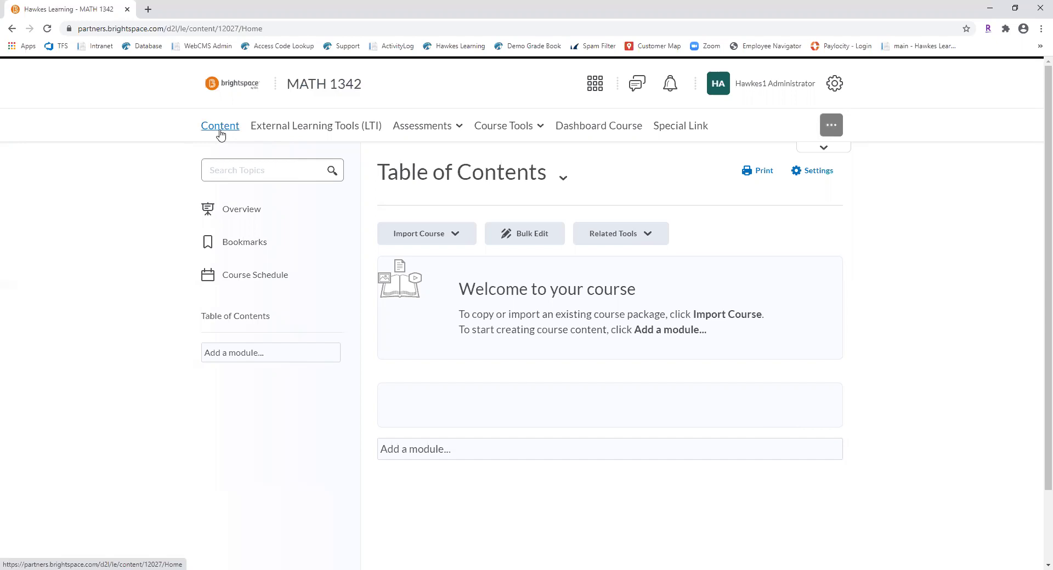
# Add a content module named "Hawkes Learning" to the MATH 1342 course
pyautogui.click(253, 356)
pyautogui.write('Ha')
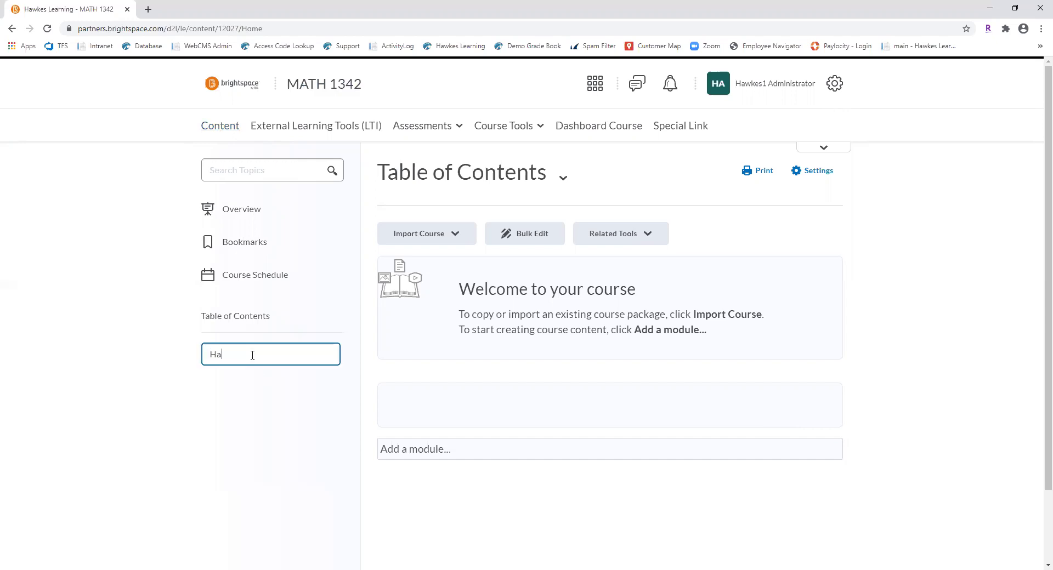
pyautogui.write('wkes Learning')
pyautogui.press('Return')
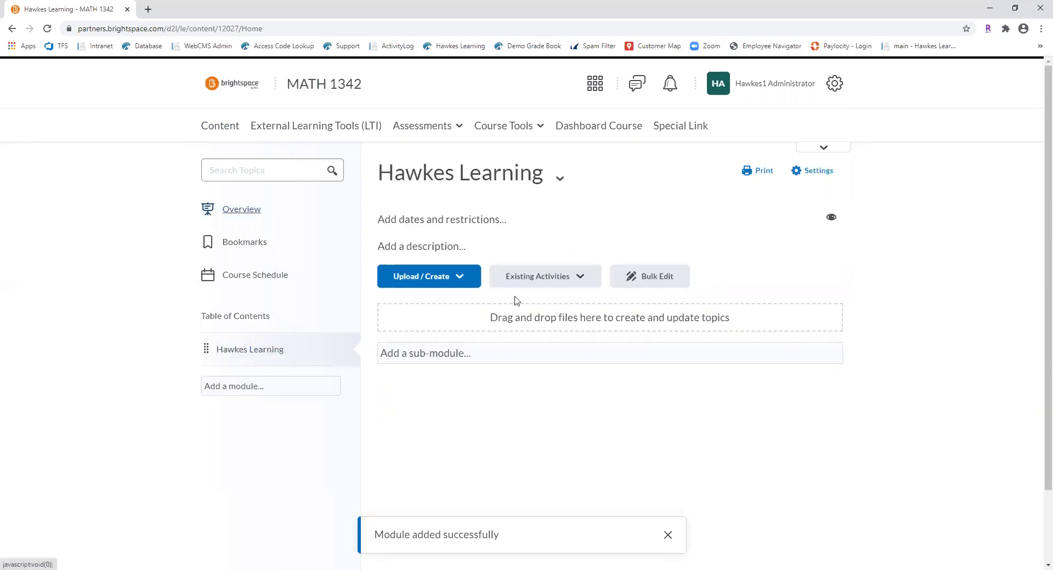
# Add the existing Hawkes Sync Tool external learning tool link to the Hawkes Learning module
pyautogui.click(548, 285)
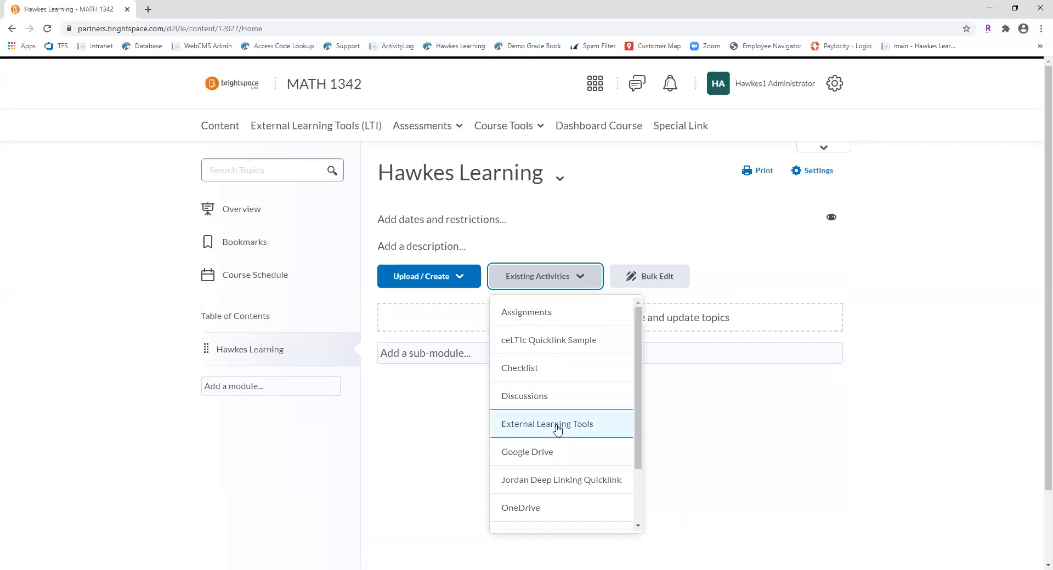
pyautogui.click(558, 427)
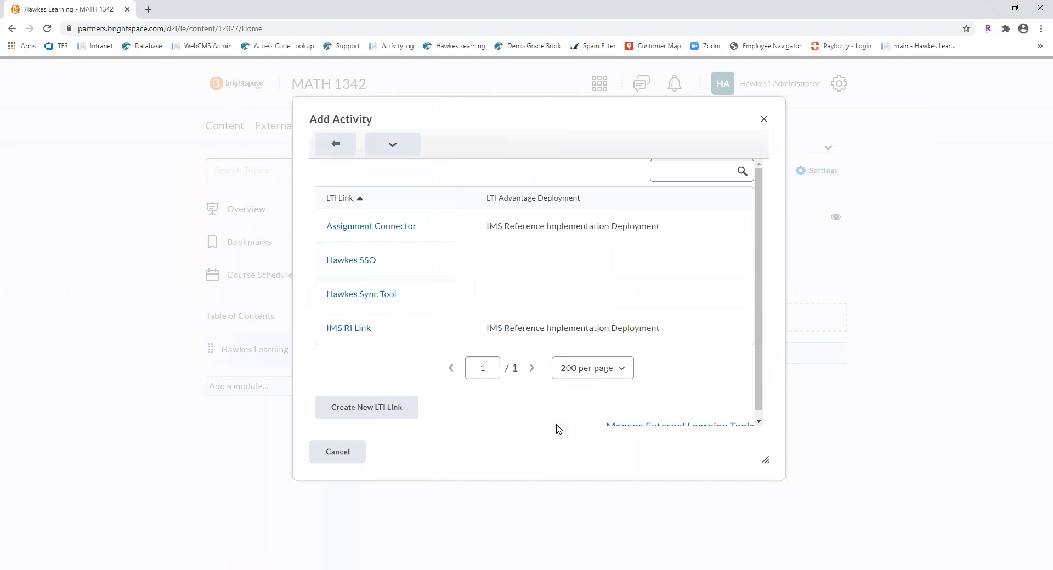
pyautogui.click(362, 294)
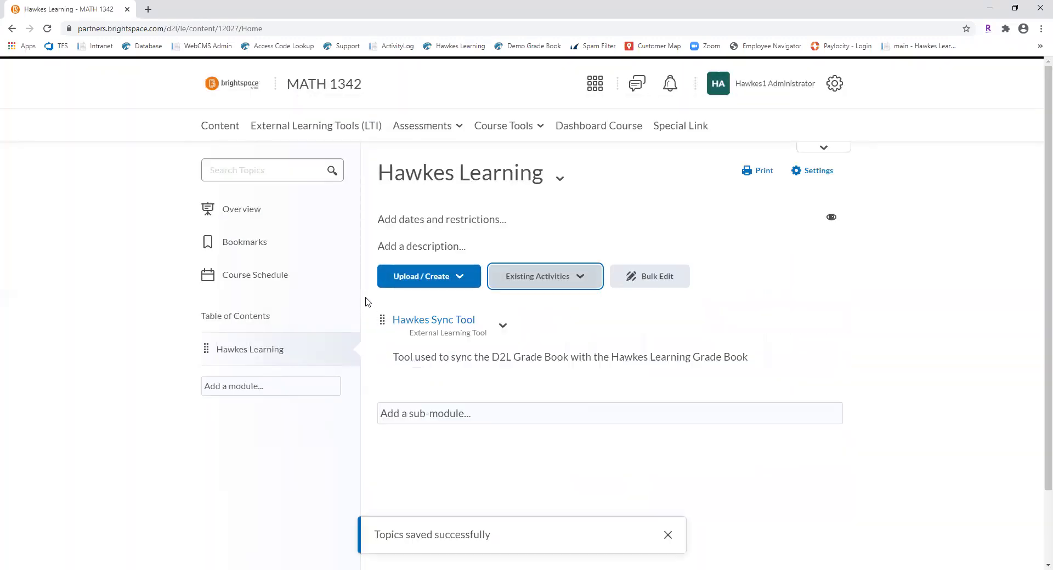
# Open the Hawkes Sync Tool and sign in for HawkesDIS3 as the Hawkes Training instructor with the account password
pyautogui.click(441, 323)
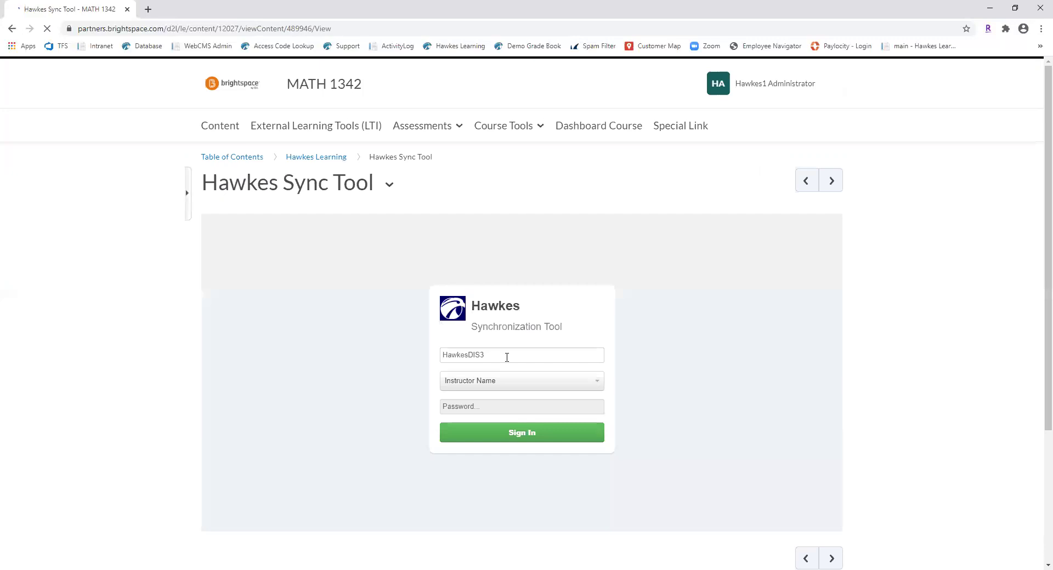
pyautogui.click(506, 357)
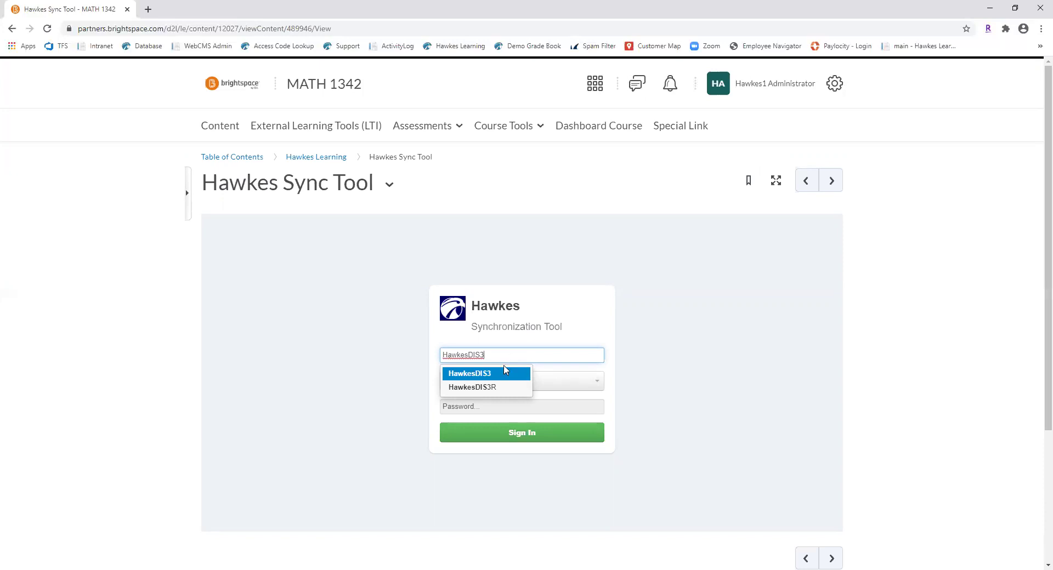
pyautogui.click(501, 373)
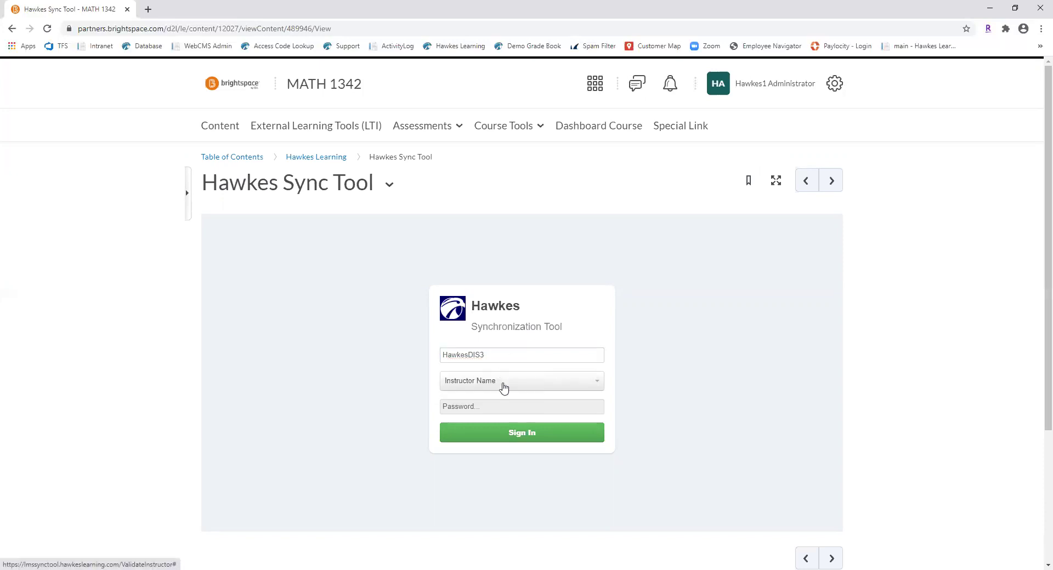
pyautogui.click(504, 387)
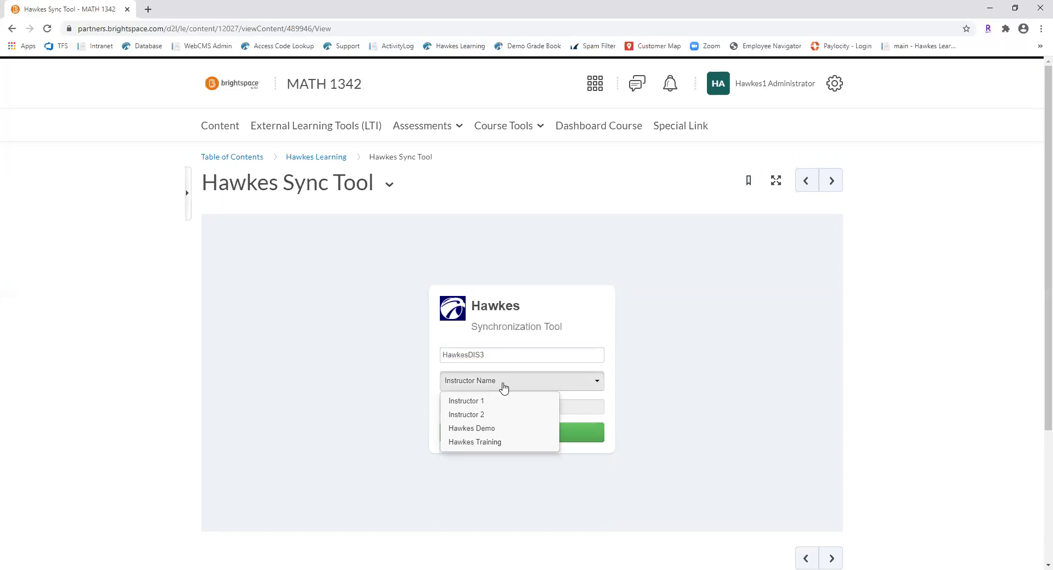
pyautogui.click(505, 443)
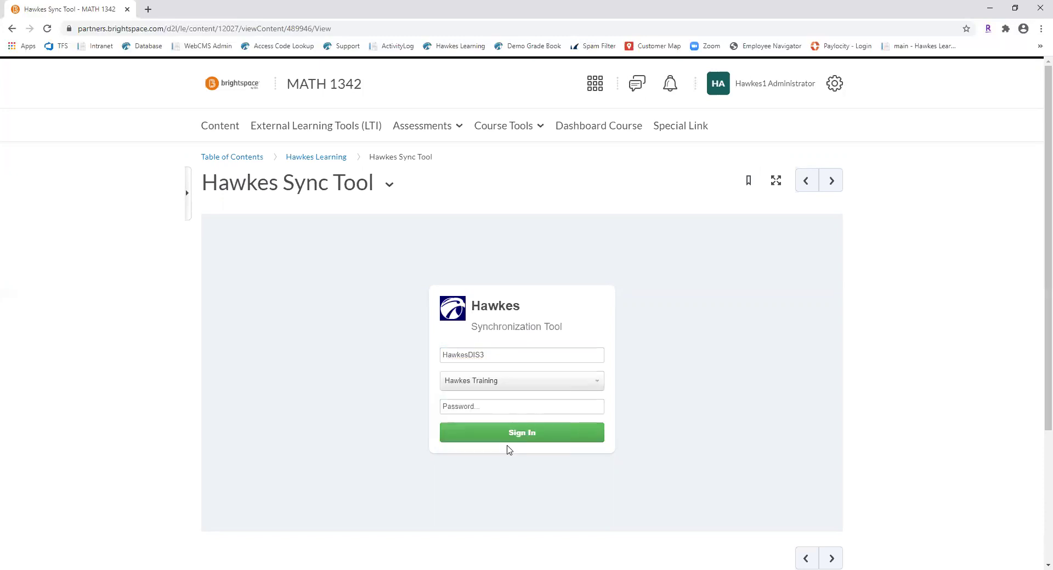
pyautogui.click(479, 406)
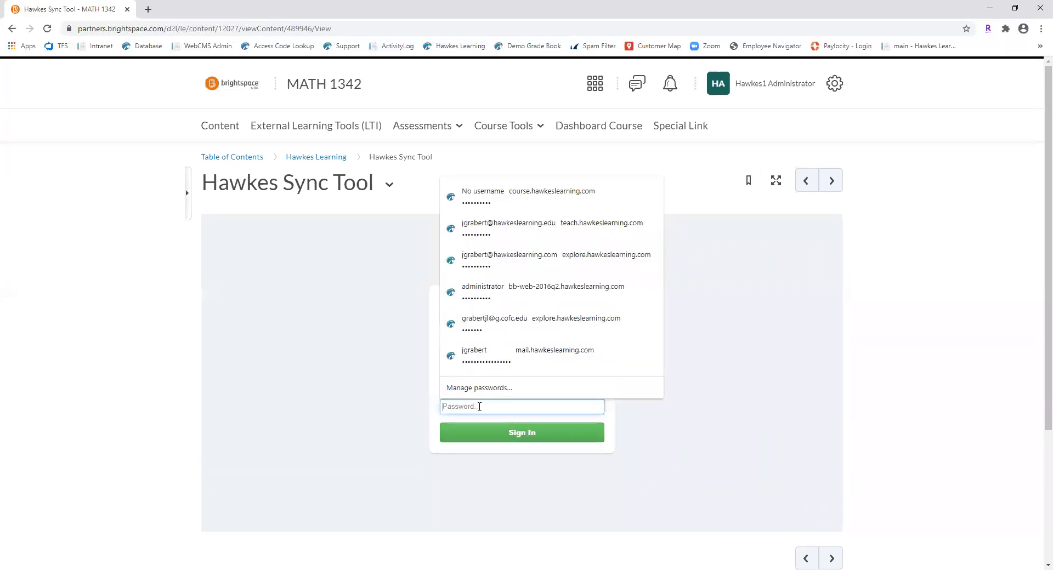
pyautogui.write('•••••••')
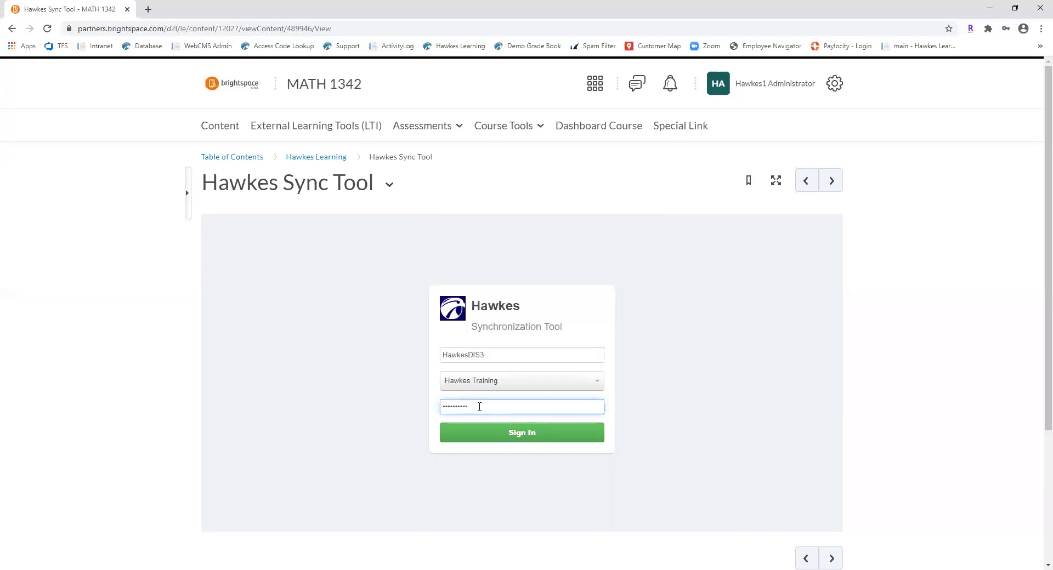
pyautogui.press('Return')
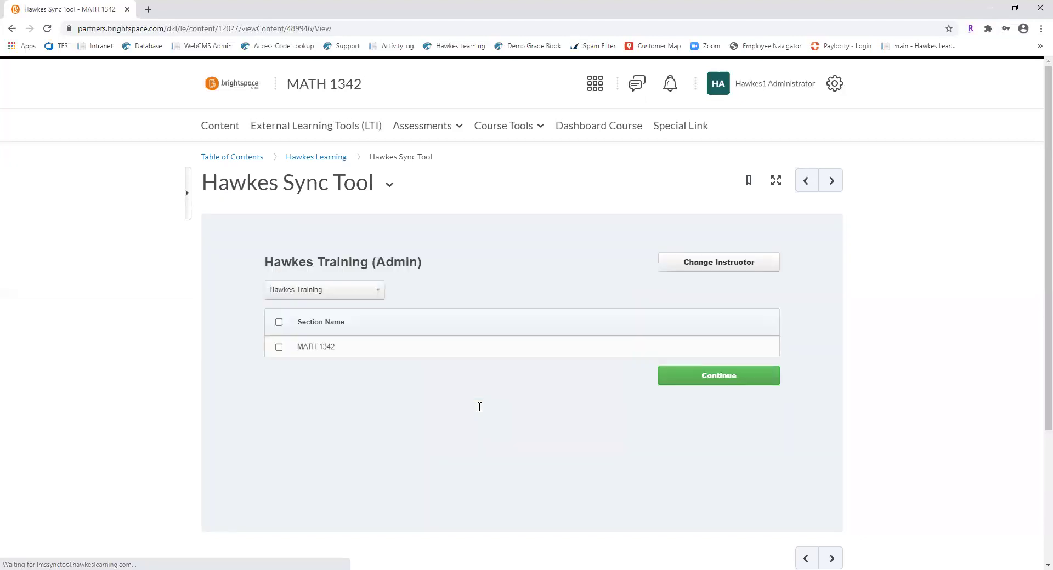
# Choose the MATH 1342 section for syncing and review the list of students to link
pyautogui.click(278, 352)
pyautogui.click(686, 378)
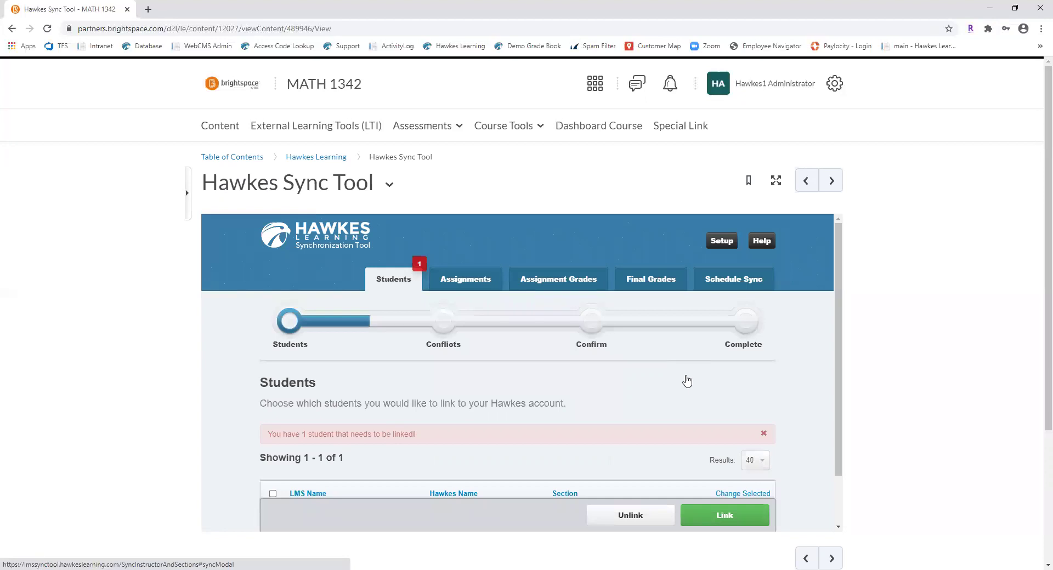
pyautogui.scroll(-1, 687, 380)
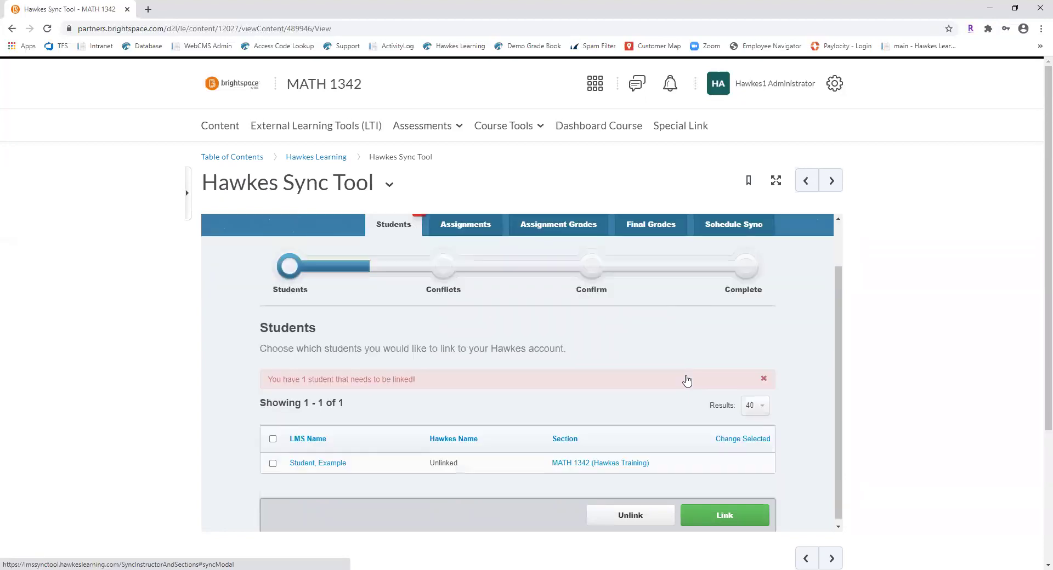
pyautogui.scroll(1, 687, 380)
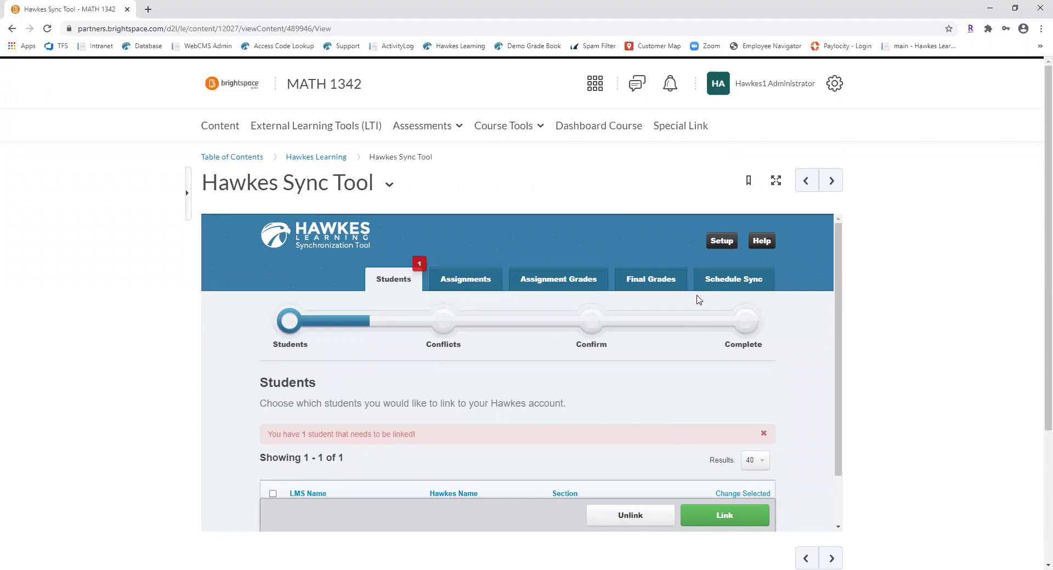
pyautogui.scroll(-1, 699, 299)
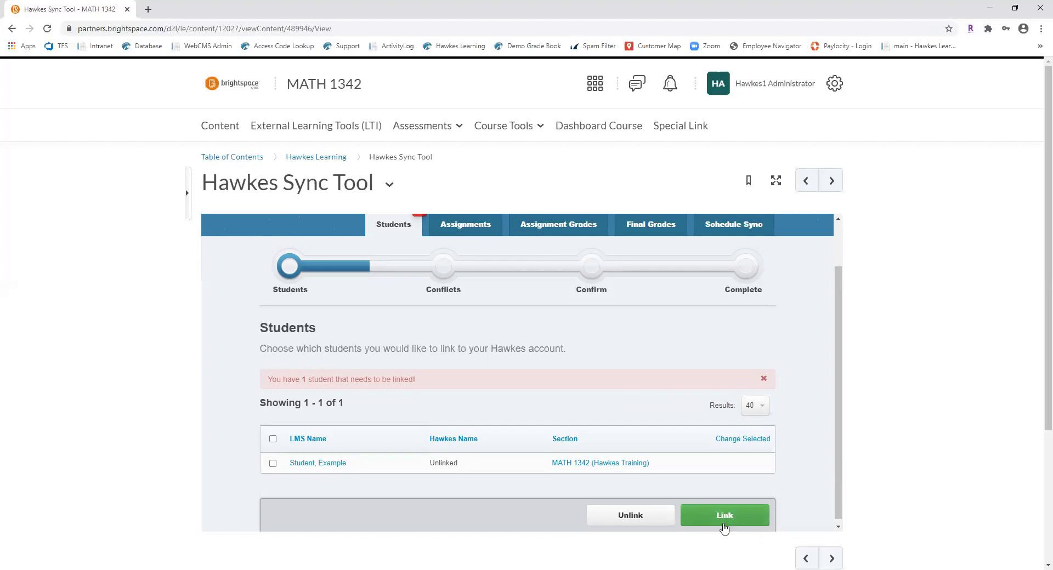
pyautogui.scroll(2, 724, 528)
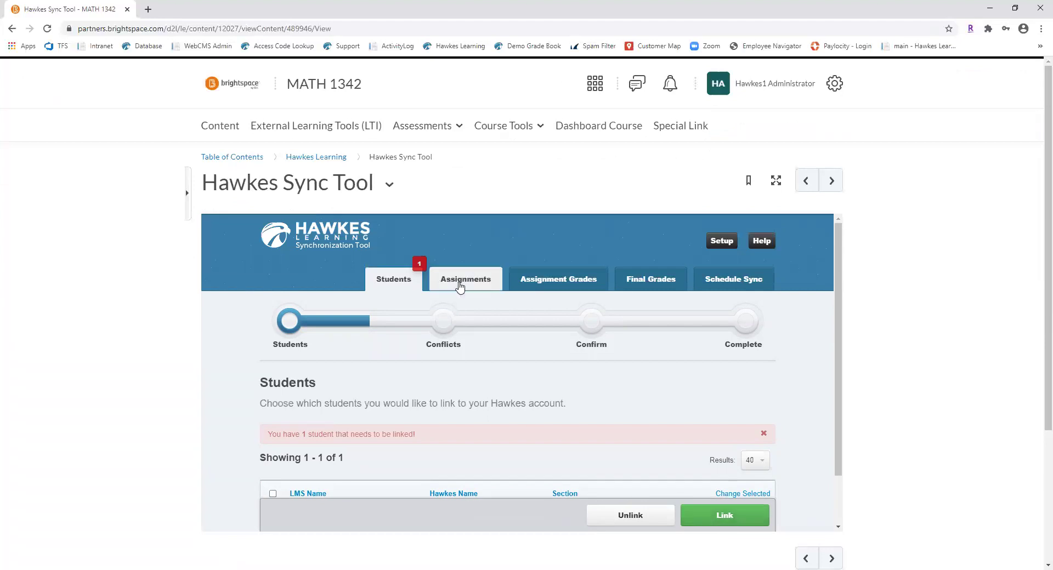
# In the assignment mappings, select all Hawkes grade items except the Lessons, Quizzes and Tests group rows
pyautogui.click(460, 286)
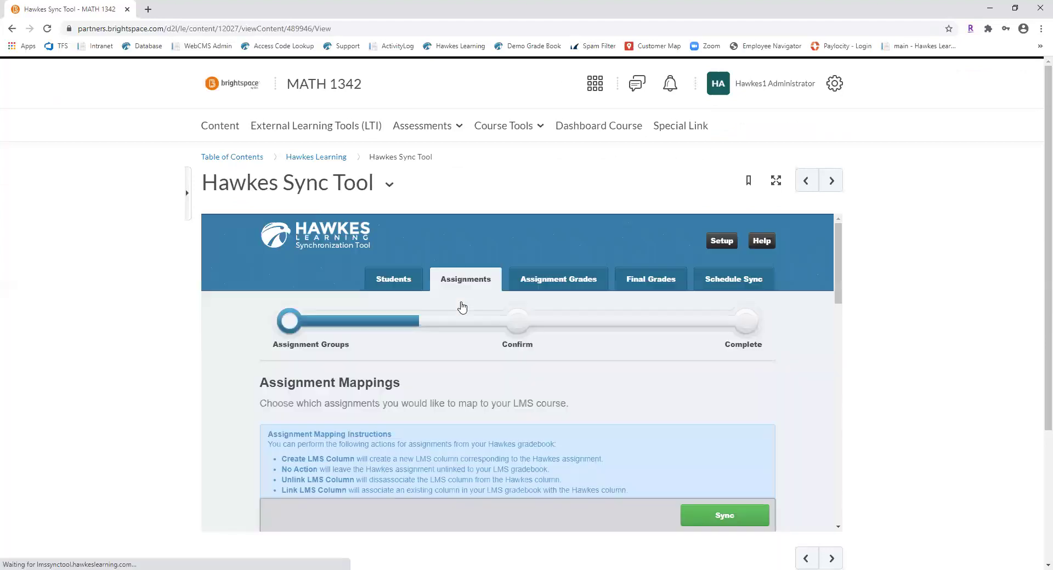
pyautogui.scroll(-5, 449, 387)
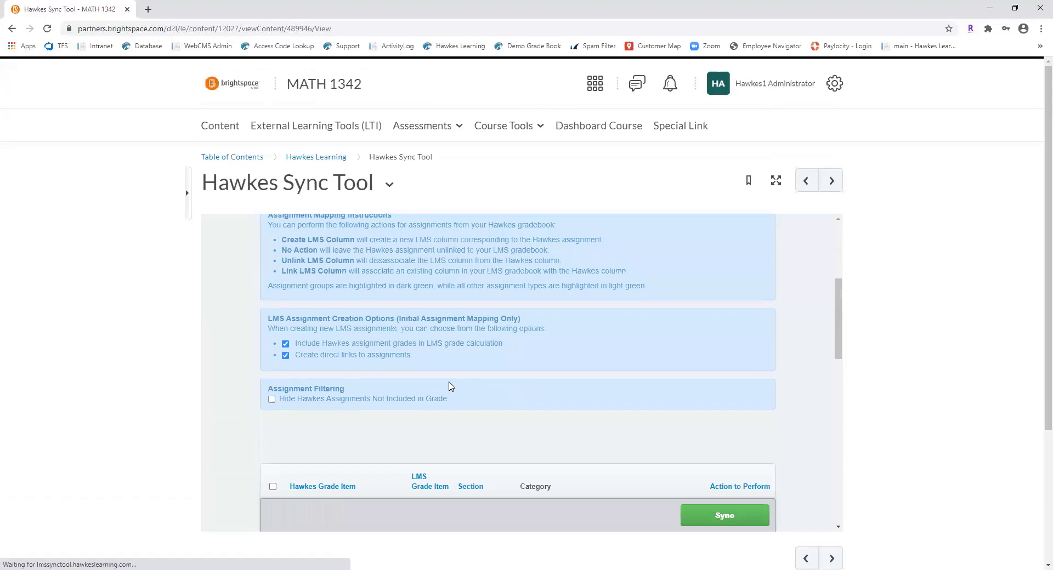
pyautogui.scroll(-3, 448, 386)
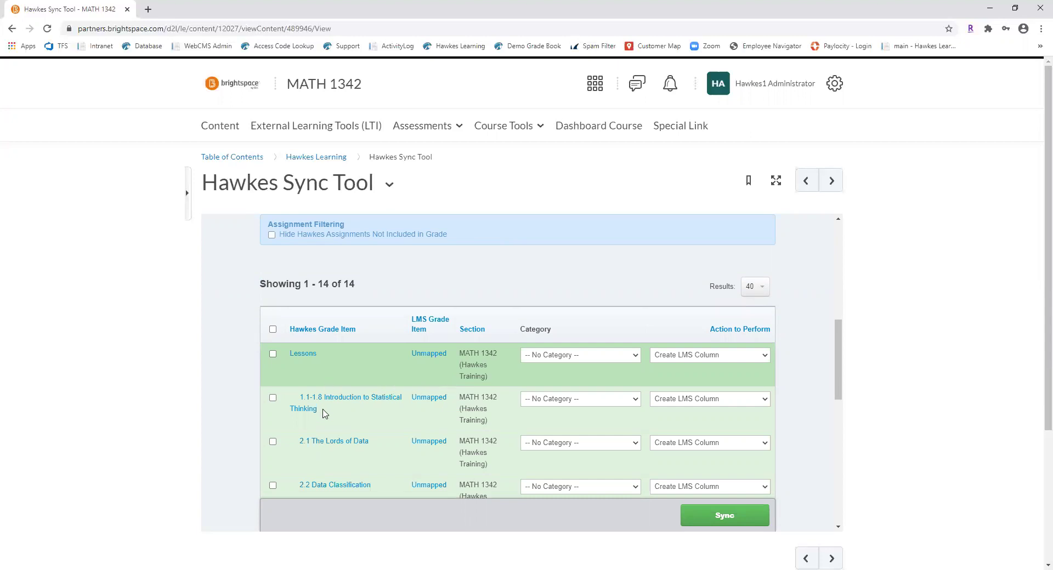
pyautogui.scroll(-10, 292, 388)
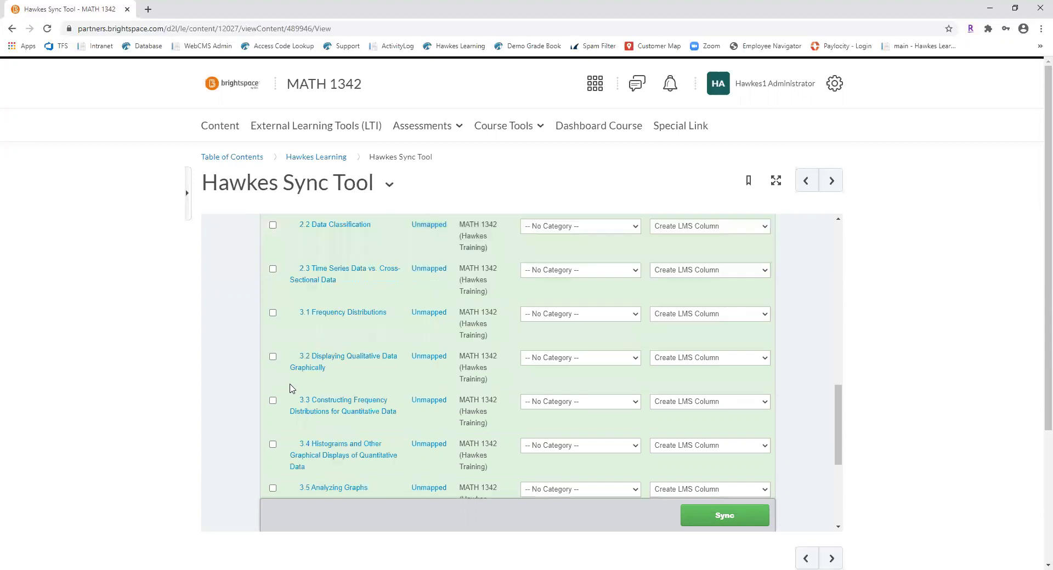
pyautogui.scroll(2, 293, 389)
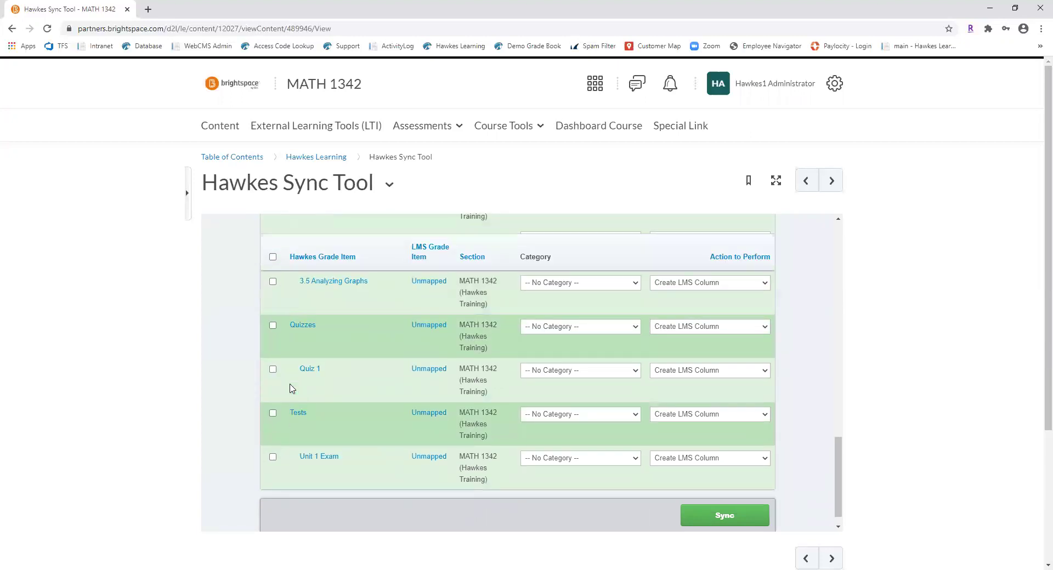
pyautogui.scroll(8, 292, 388)
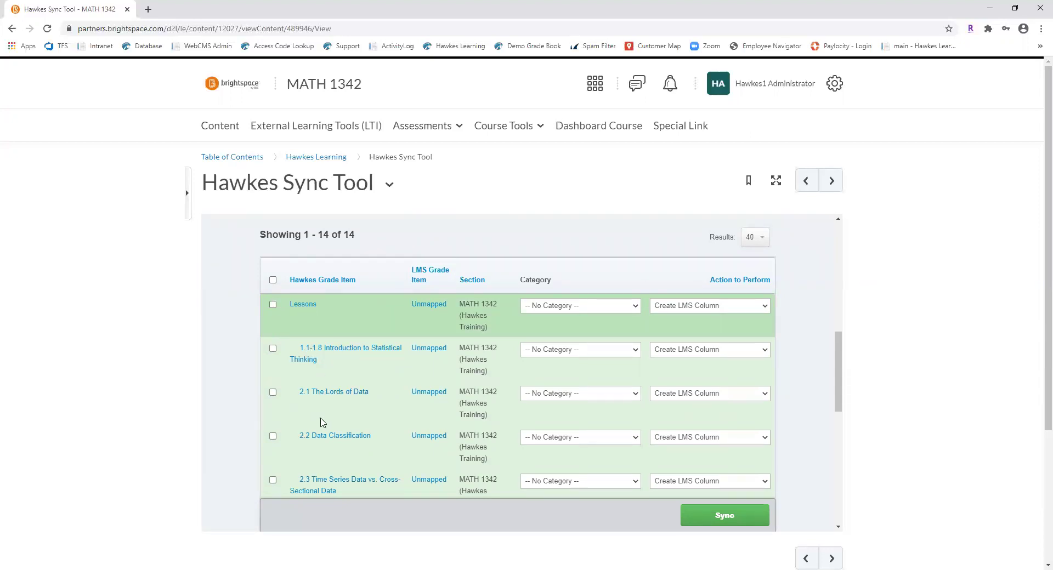
pyautogui.click(273, 281)
pyautogui.click(273, 305)
pyautogui.scroll(-2, 297, 370)
pyautogui.scroll(-8, 280, 368)
pyautogui.click(271, 362)
pyautogui.click(273, 449)
pyautogui.scroll(10, 400, 465)
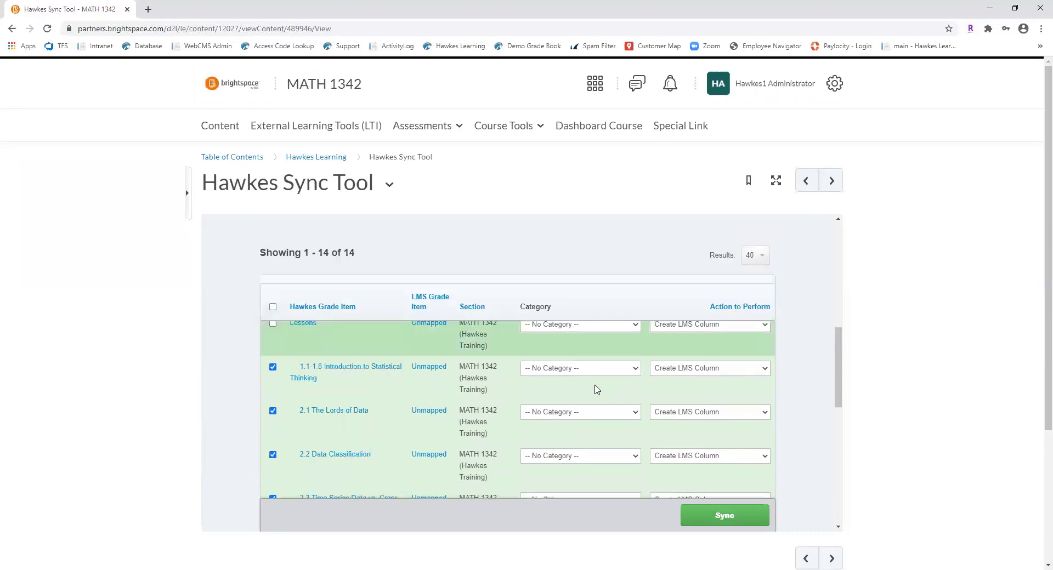
pyautogui.scroll(1, 596, 389)
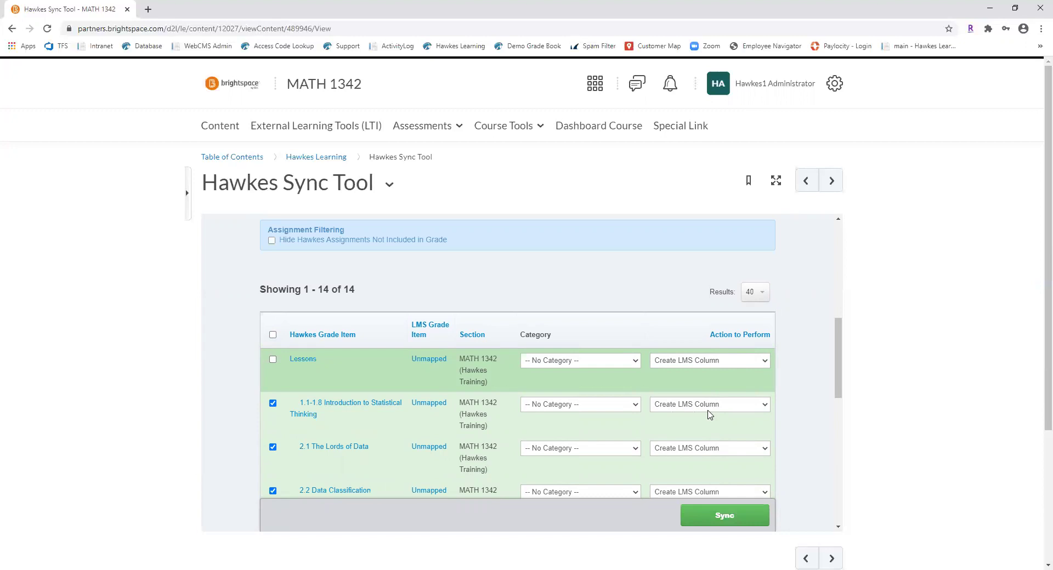
# Sync the selected assignments with Create LMS Column, confirm the mapping changes and review the summary
pyautogui.click(715, 516)
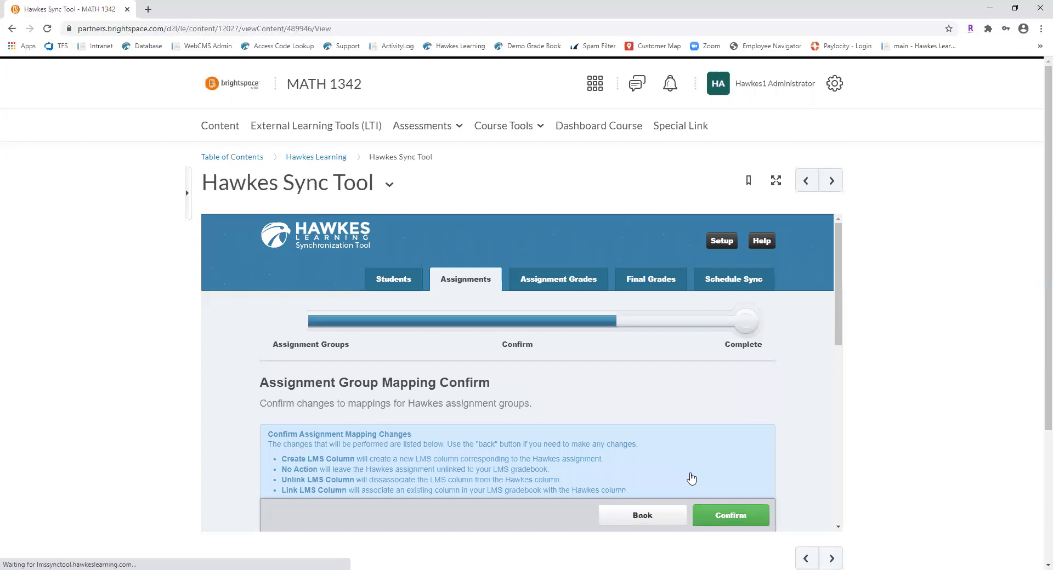
pyautogui.scroll(-5, 713, 488)
pyautogui.click(737, 516)
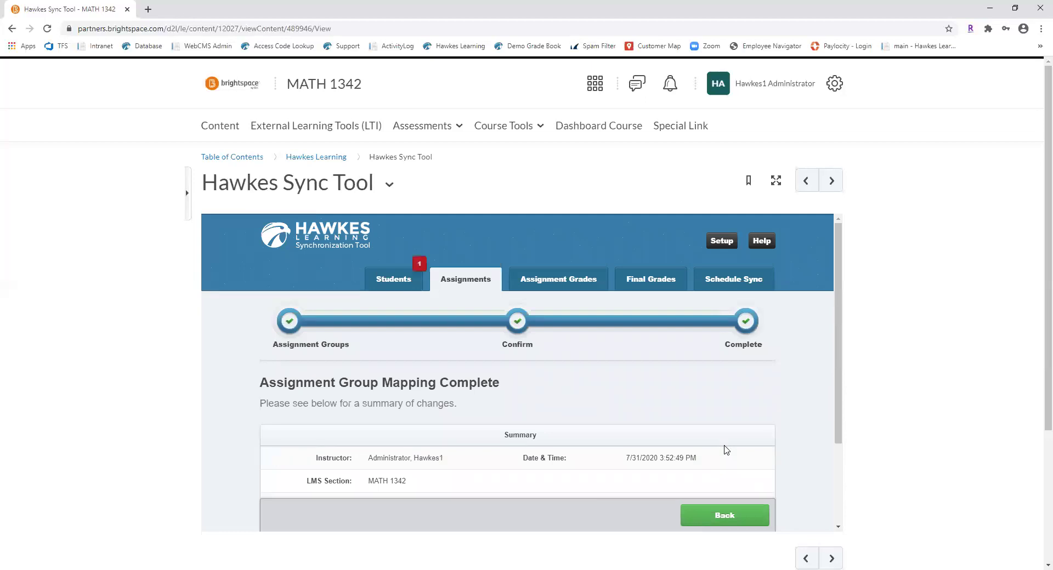
pyautogui.scroll(-2, 726, 450)
pyautogui.scroll(2, 667, 357)
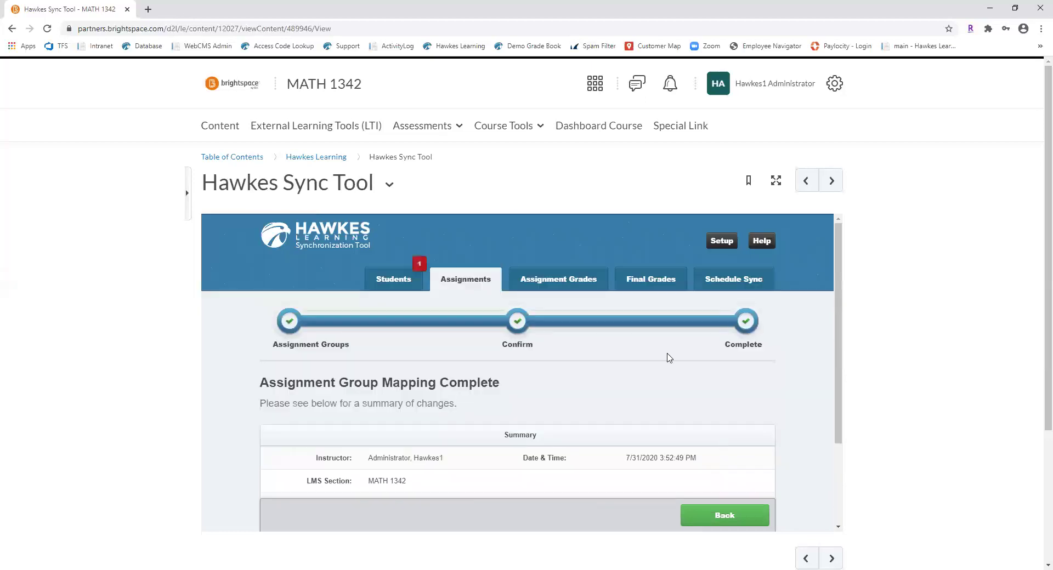
# View the assignment grade sync page, then schedule a daily sync of grades to the LMS and save it
pyautogui.click(579, 286)
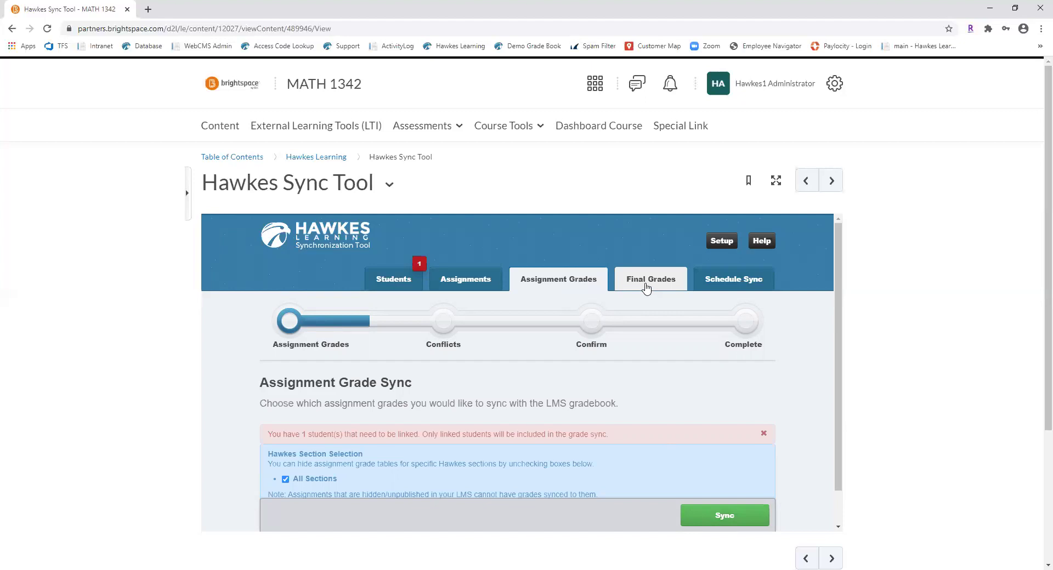
pyautogui.click(735, 283)
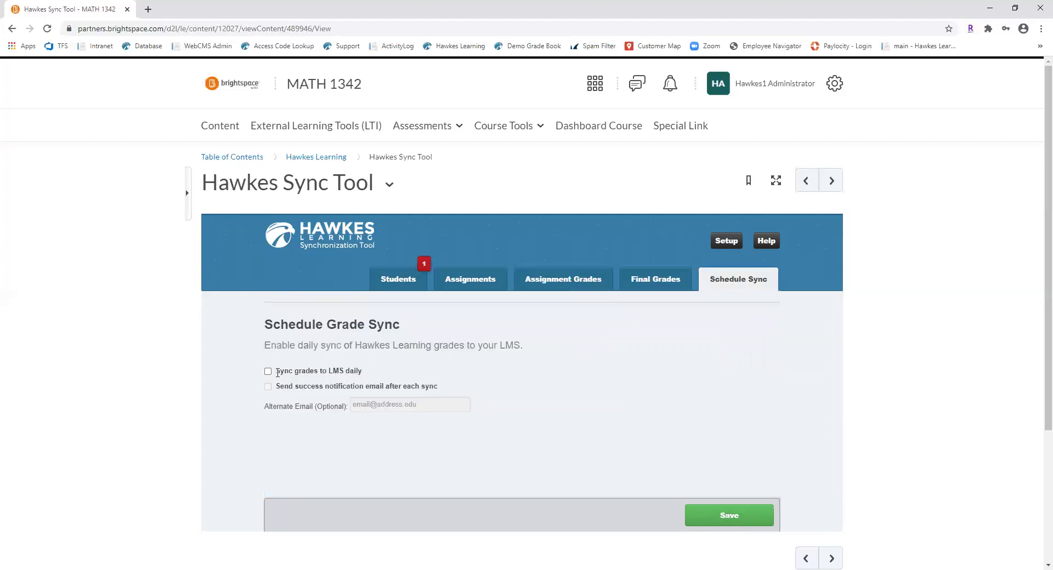
pyautogui.click(268, 372)
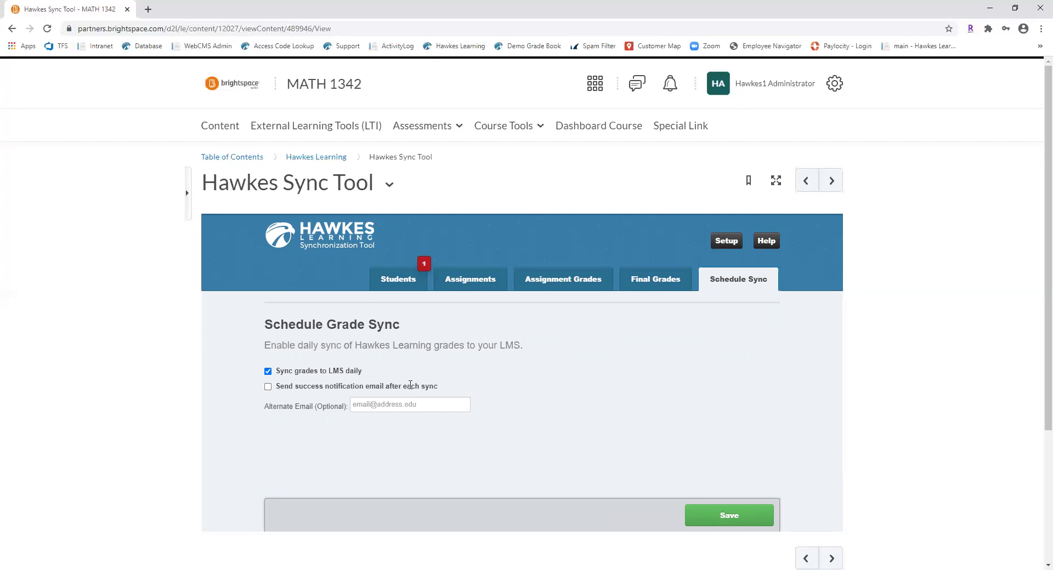
pyautogui.click(732, 527)
# Return to the Hawkes Learning module and review its assignment links and due dates
pyautogui.click(300, 158)
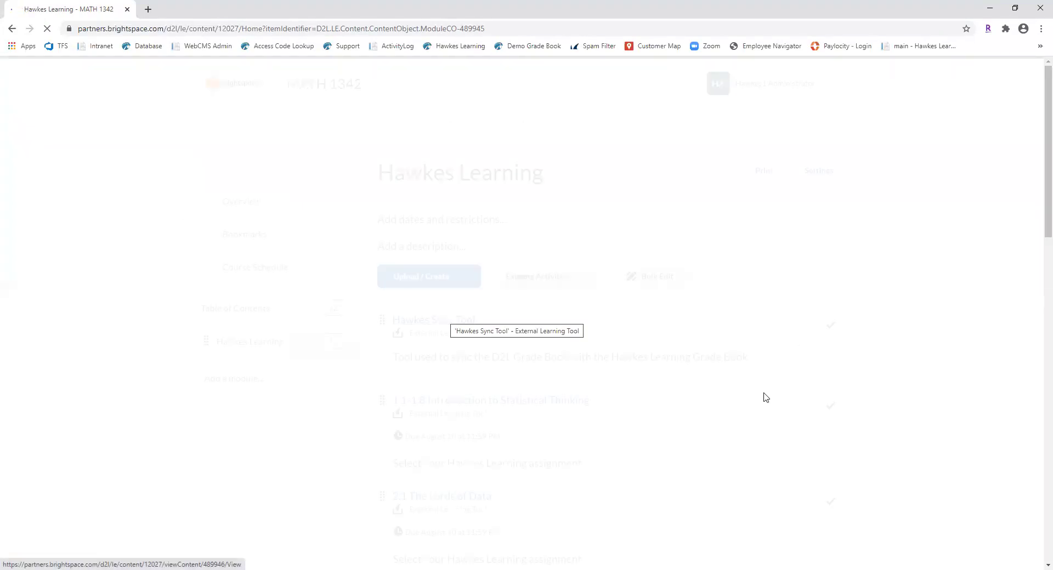
pyautogui.scroll(-2, 765, 396)
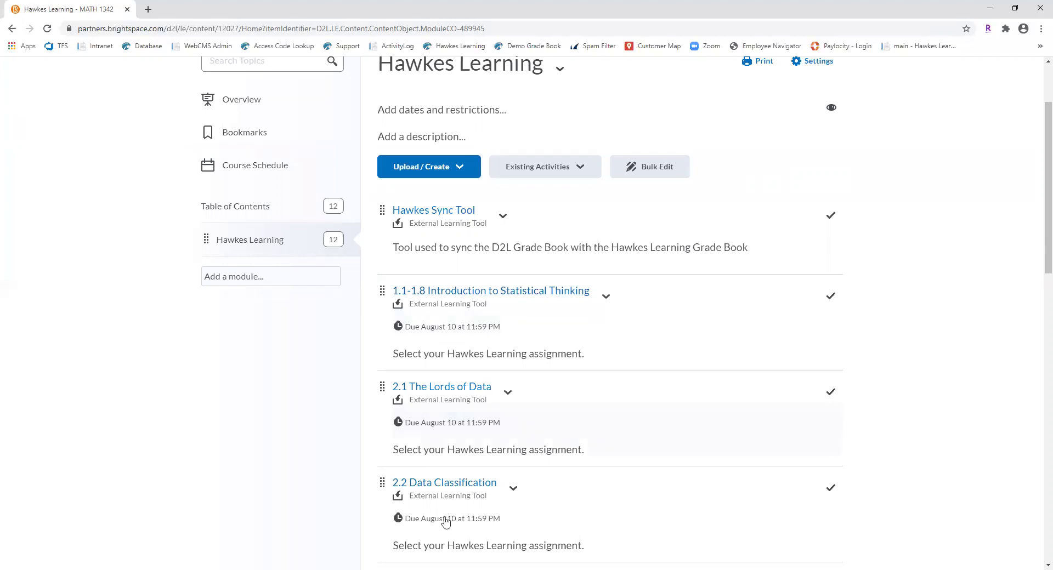
pyautogui.scroll(-2, 445, 521)
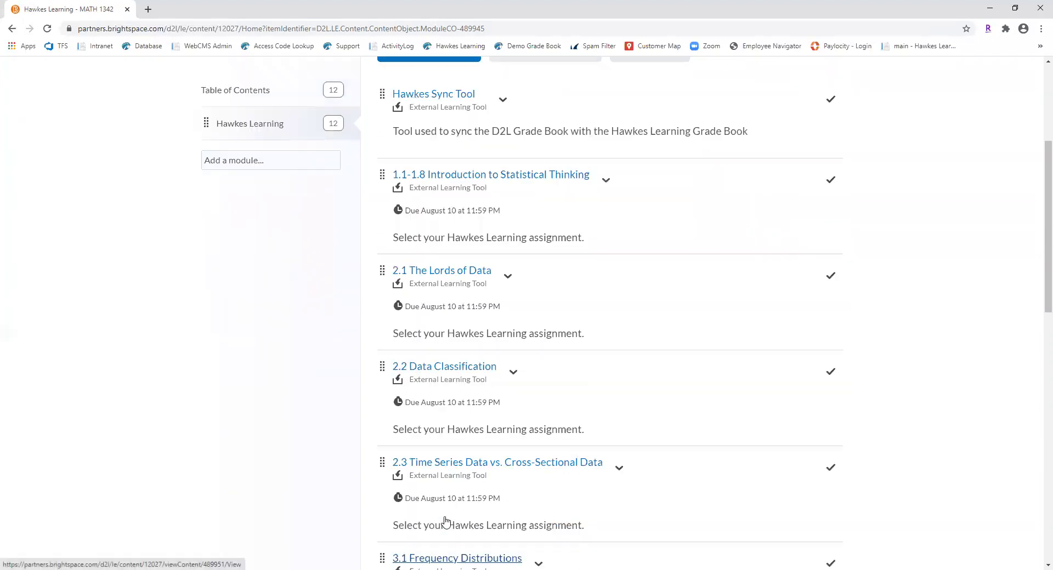
# Add the existing Hawkes SSO external learning tool to the Hawkes Learning module and check its link at the end of the module
pyautogui.scroll(2, 445, 521)
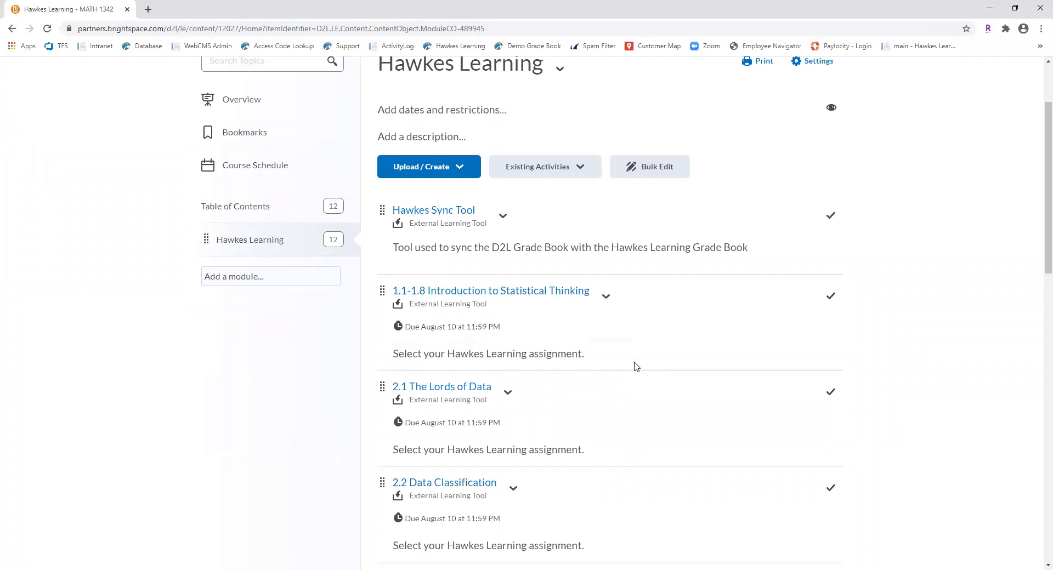
pyautogui.scroll(1, 599, 322)
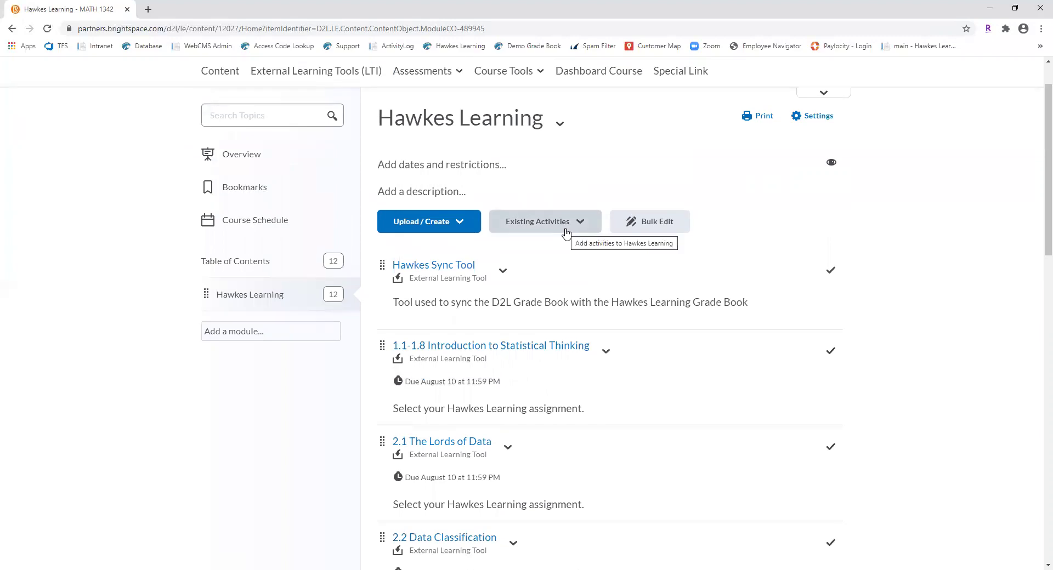
pyautogui.click(566, 233)
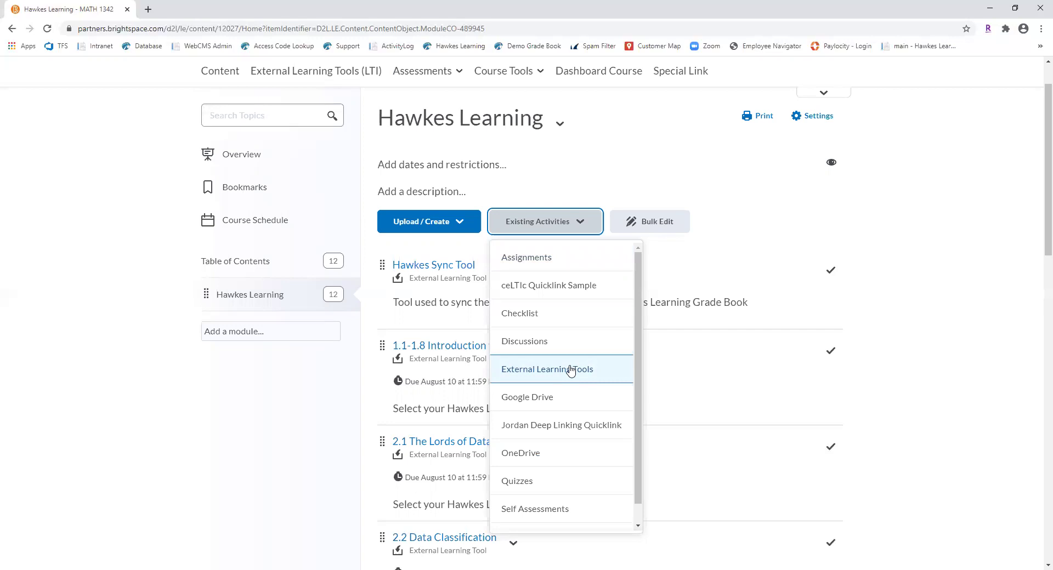
pyautogui.click(571, 371)
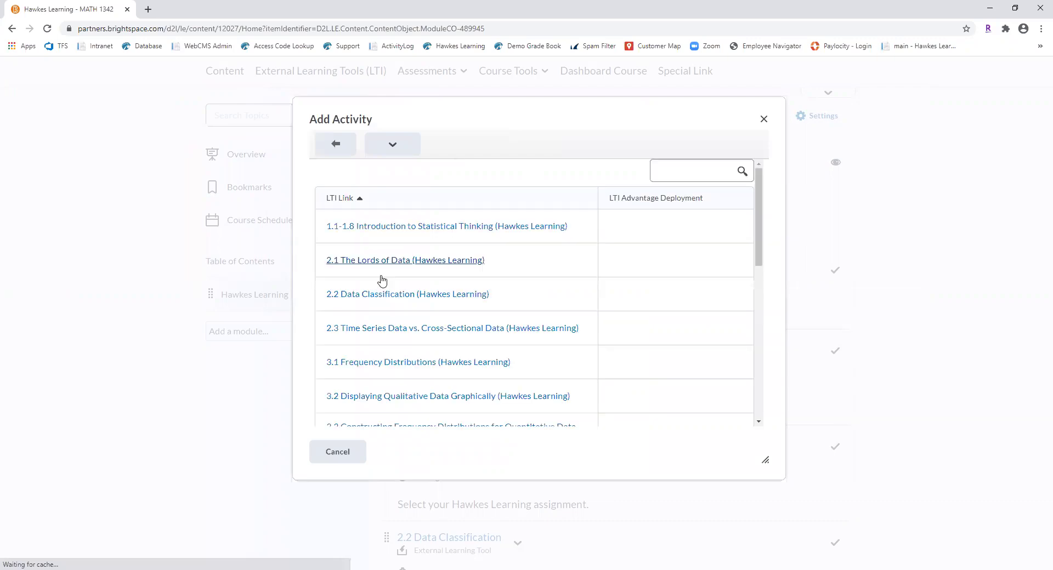
pyautogui.scroll(-8, 382, 281)
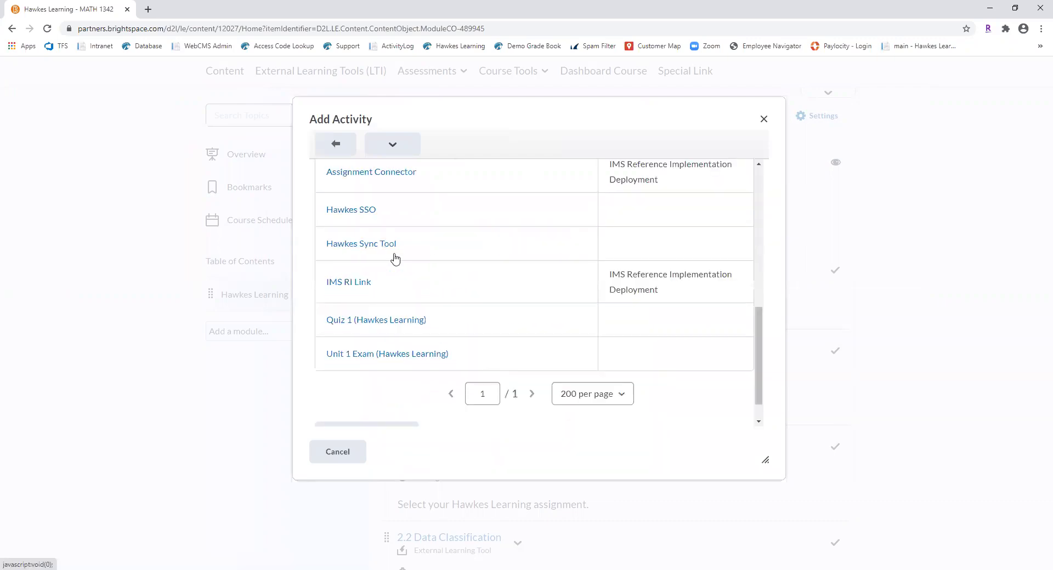
pyautogui.scroll(1, 395, 258)
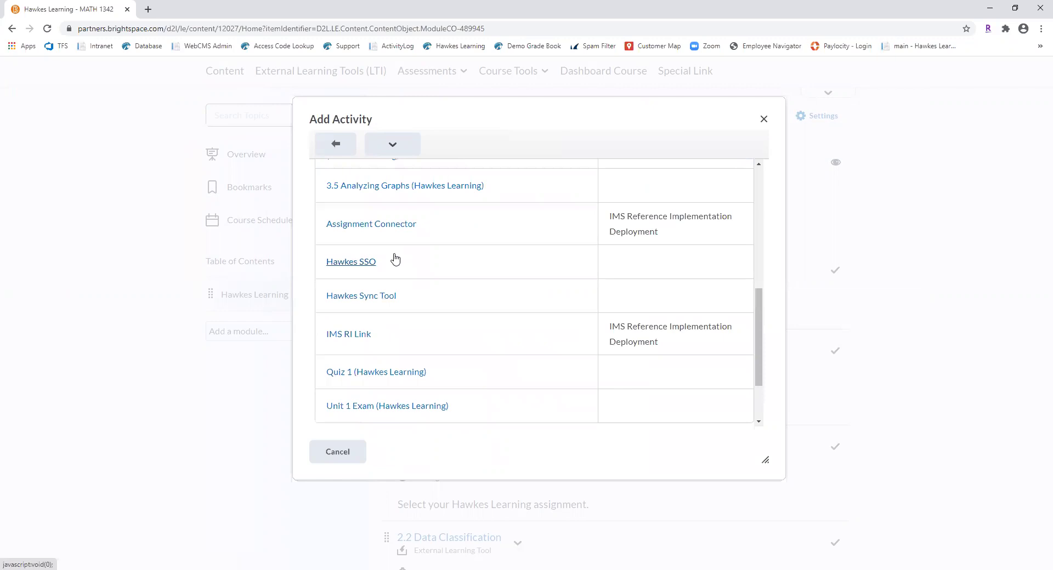
pyautogui.click(610, 286)
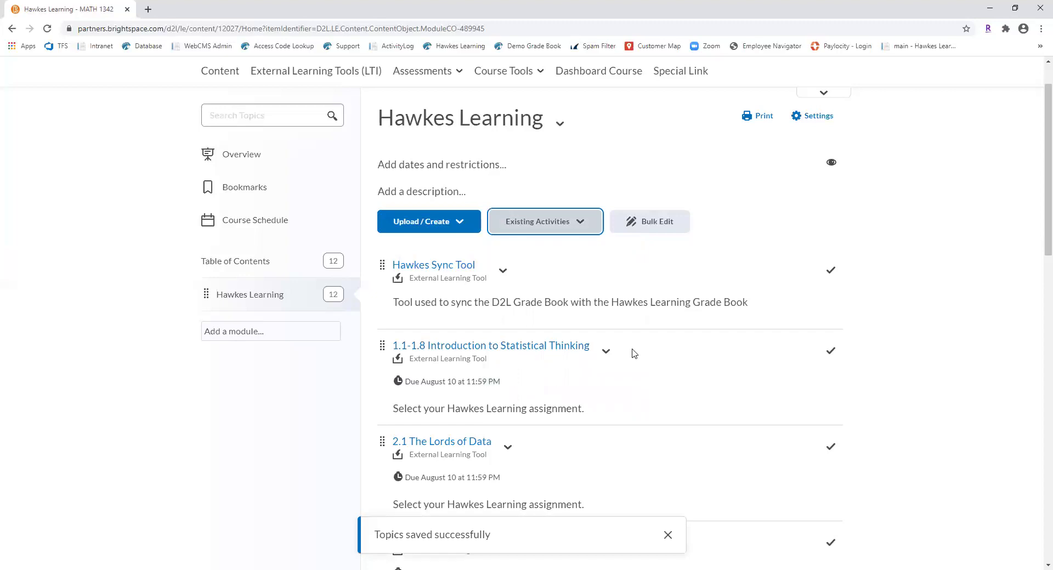
pyautogui.scroll(-13, 630, 357)
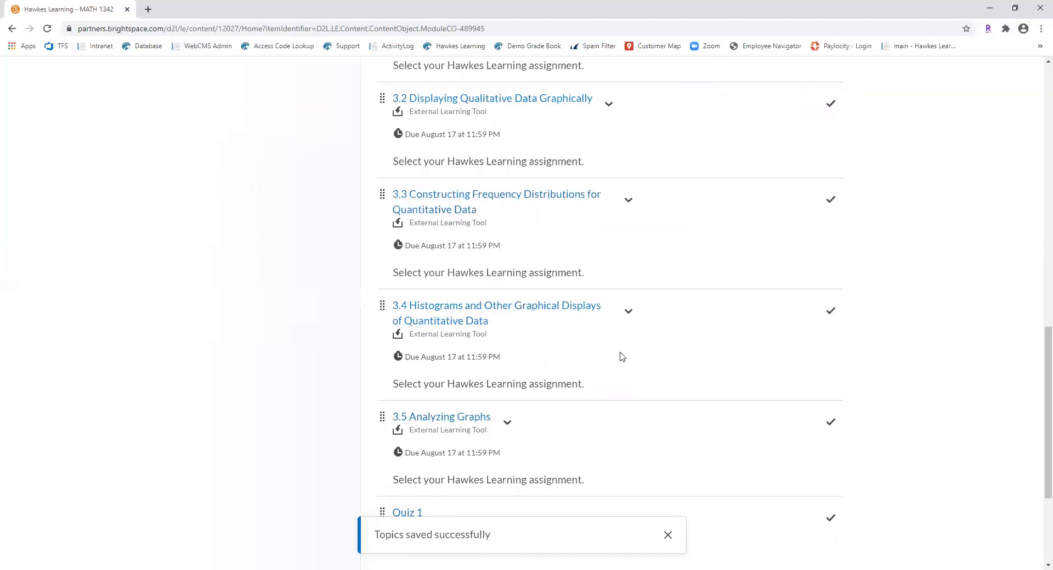
pyautogui.scroll(-3, 622, 357)
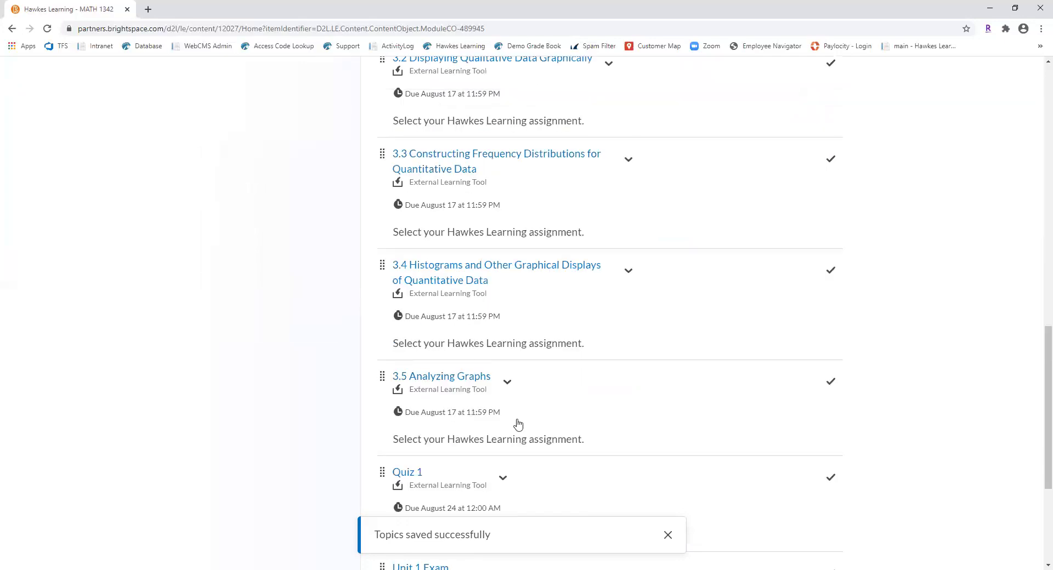
pyautogui.scroll(-4, 517, 425)
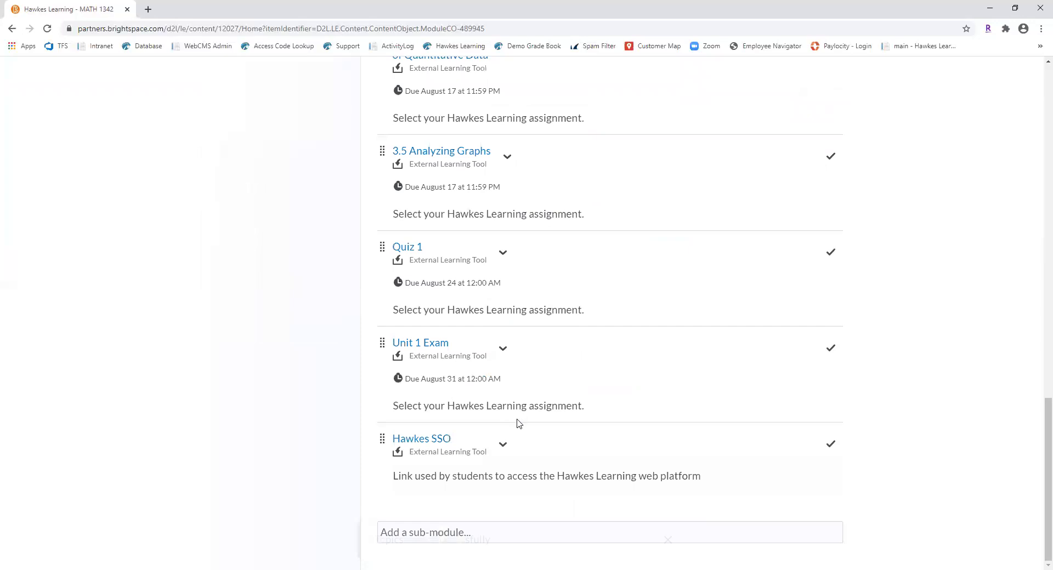
# Hide the Hawkes Sync Tool topic in the Hawkes Learning module
pyautogui.scroll(19, 609, 333)
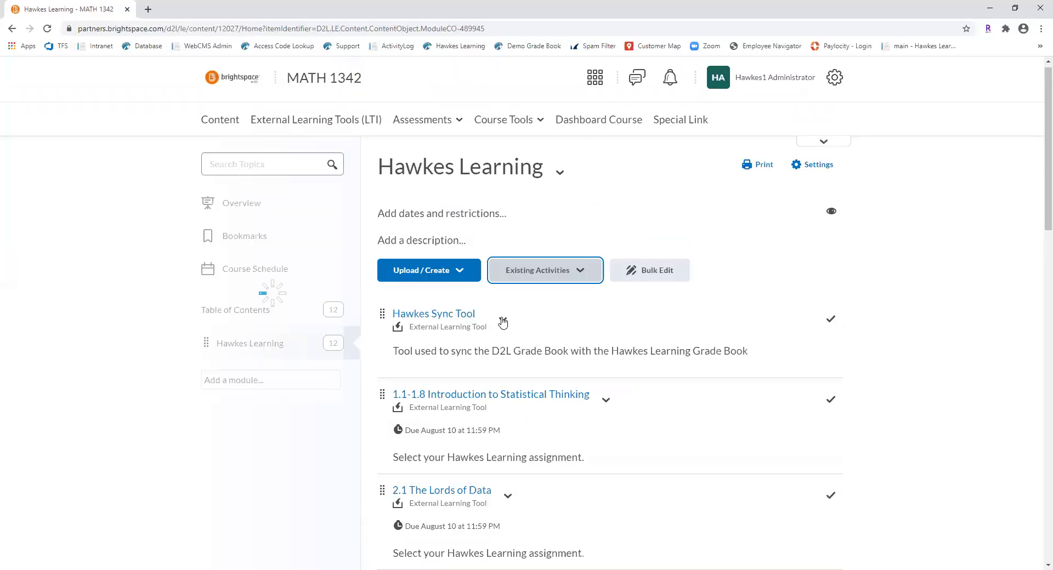
pyautogui.click(502, 321)
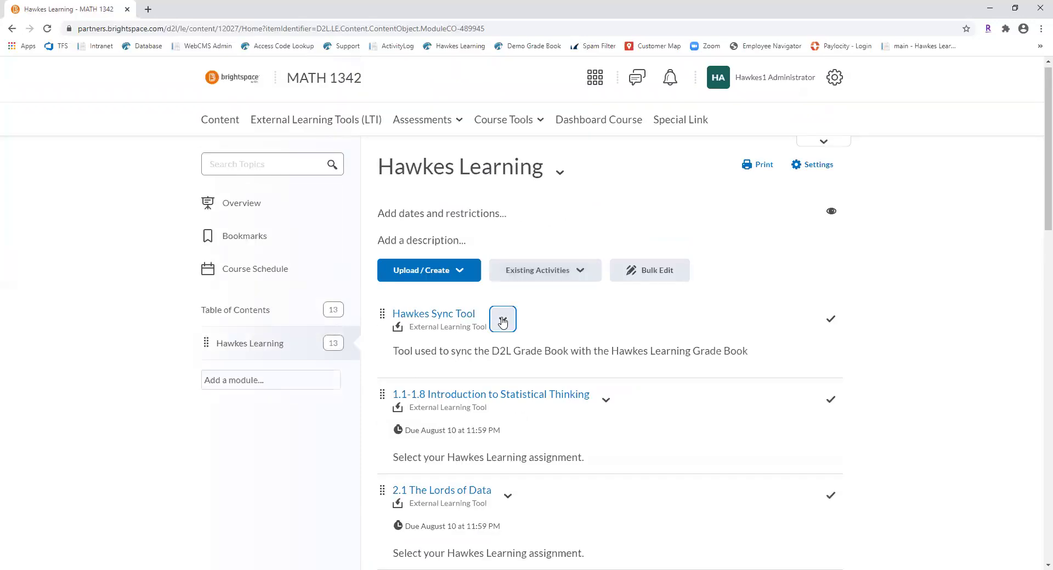
pyautogui.click(537, 171)
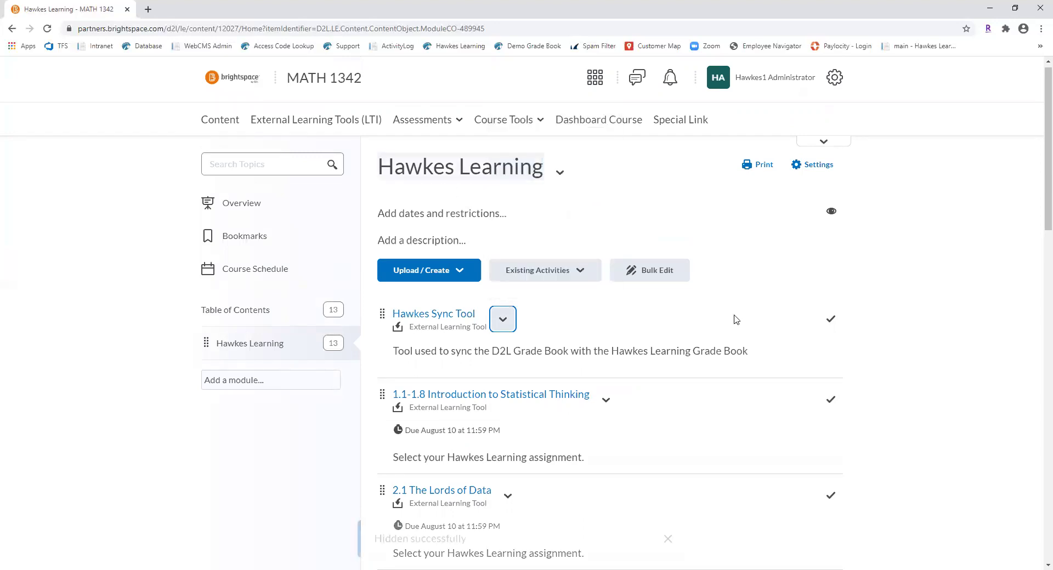